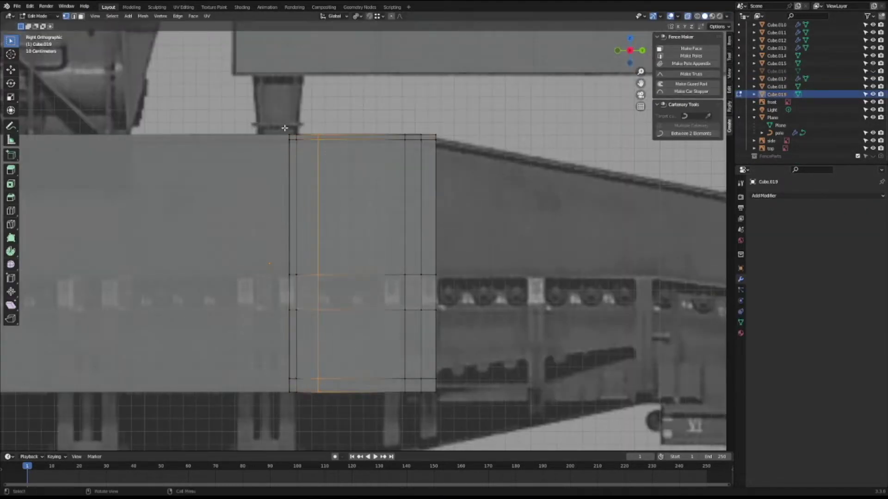
- Zoom the view while fitting Cube.021 to the front-view carriage reference
scroll(308, 320, down, 1)
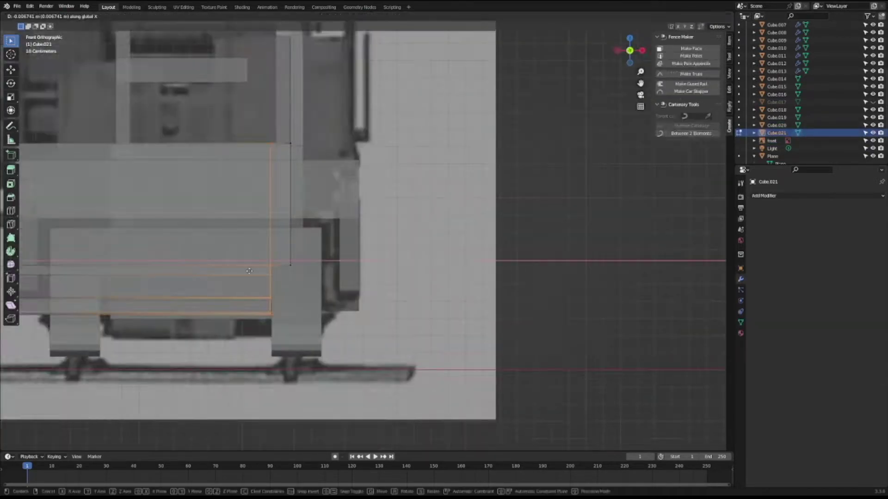
- Zoom the side view to frame the Plane.002 strip along the upper deck
scroll(491, 259, down, 3)
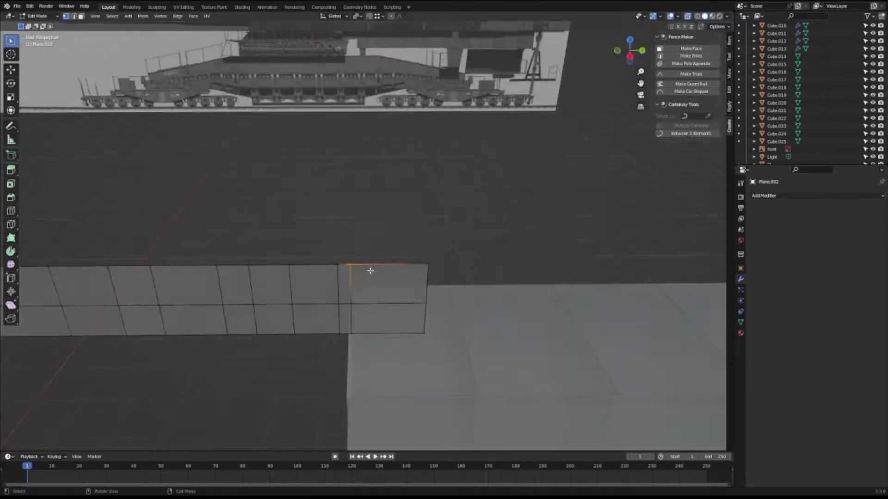
- Check the Plane.002 strip at an angle, then select Cube.025 and duplicate it
middle_drag(371, 271, 362, 264)
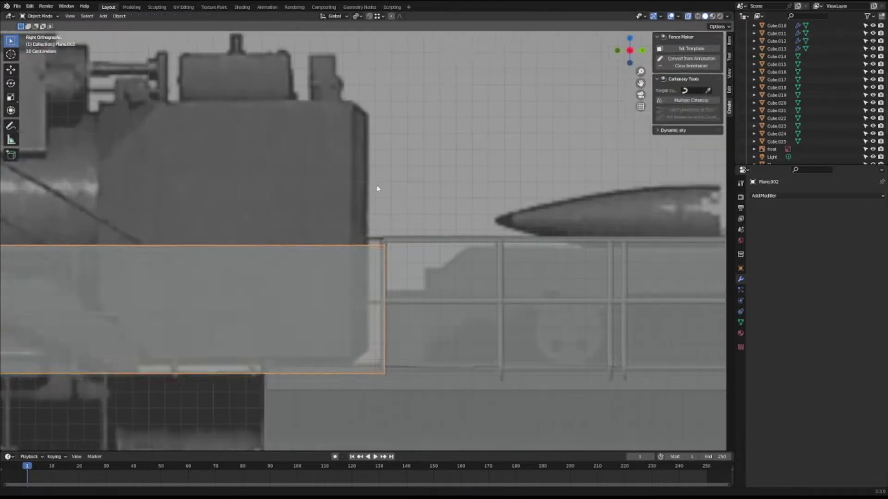
scroll(377, 188, down, 5)
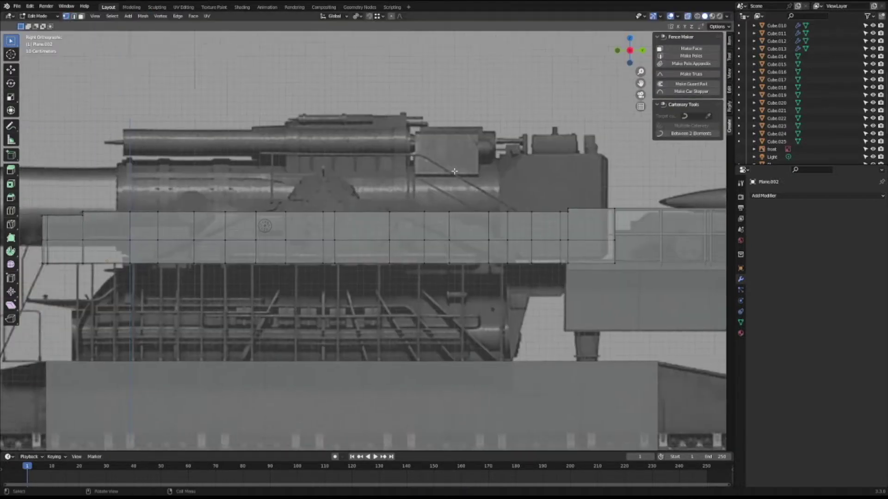
click(462, 231)
scroll(472, 196, up, 5)
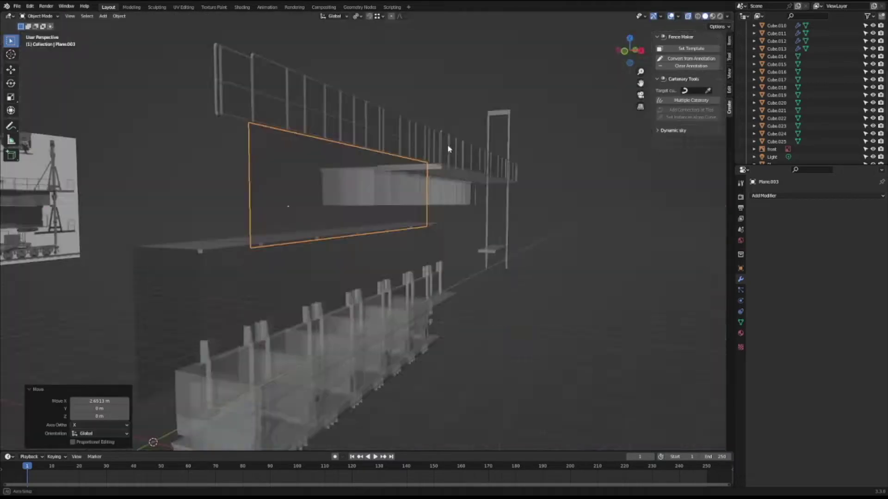
key(shift+d)
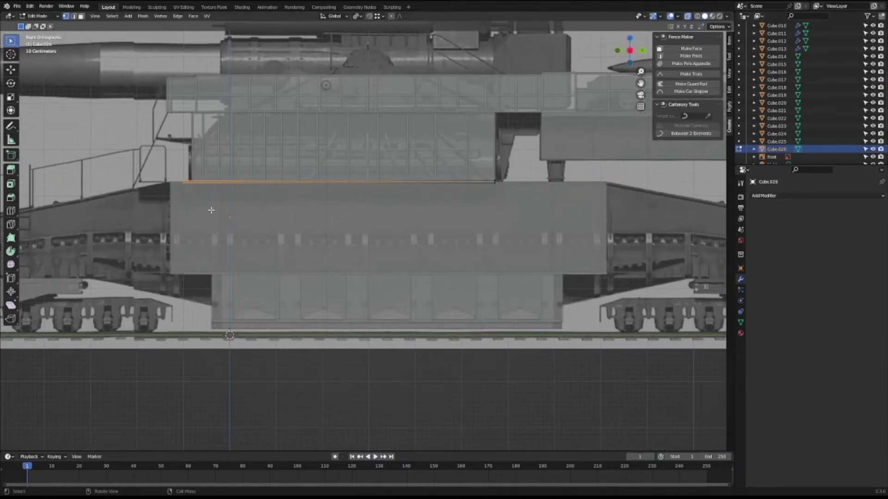
- Stack duplicated blocks vertically on Z, checking them in front and right views
key(KP_1)
key(shift+d)
key(z)
click(389, 240)
key(KP_3)
key(shift+d)
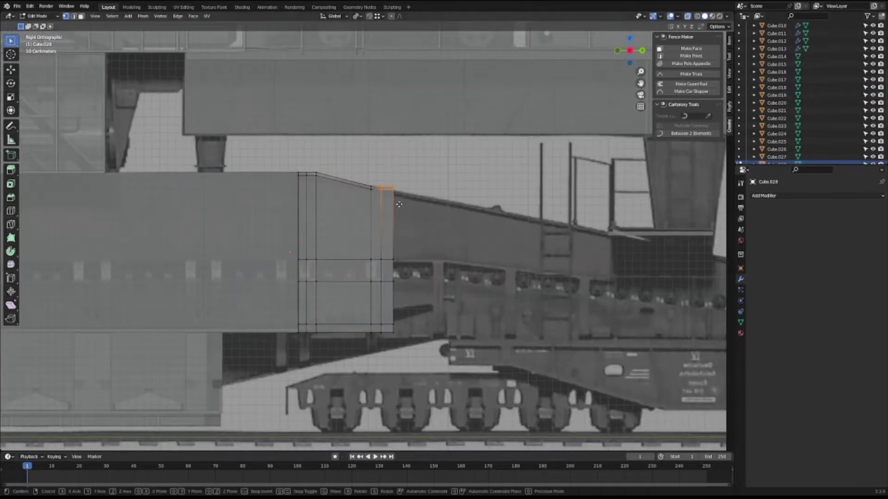
key(Tab)
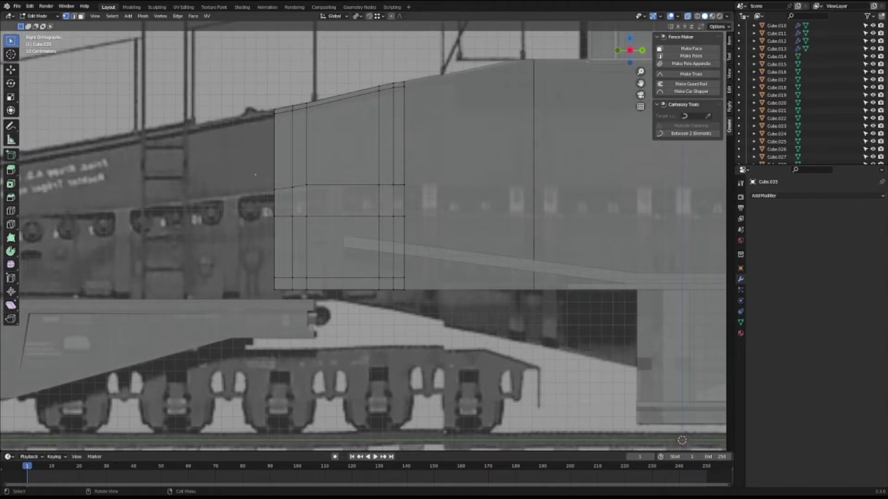
- Orbit around Cube.035 to inspect its slanted top against the carriage slope
scroll(319, 211, up, 2)
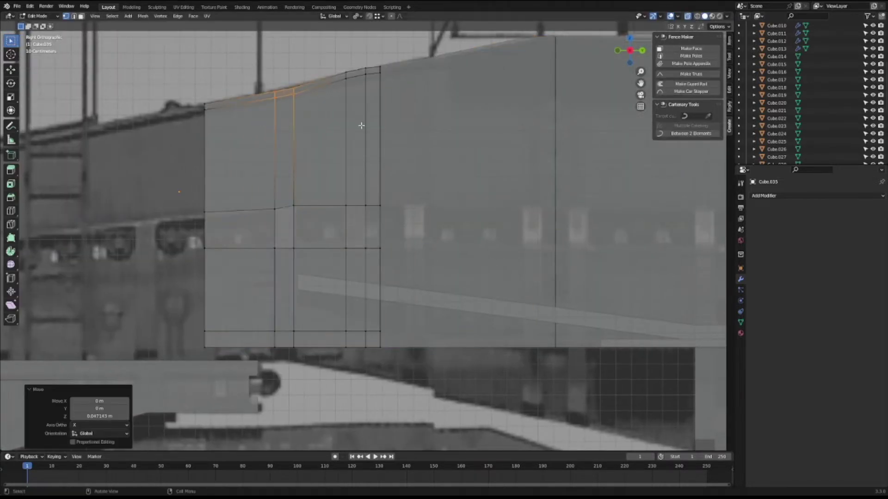
middle_drag(442, 183, 318, 276)
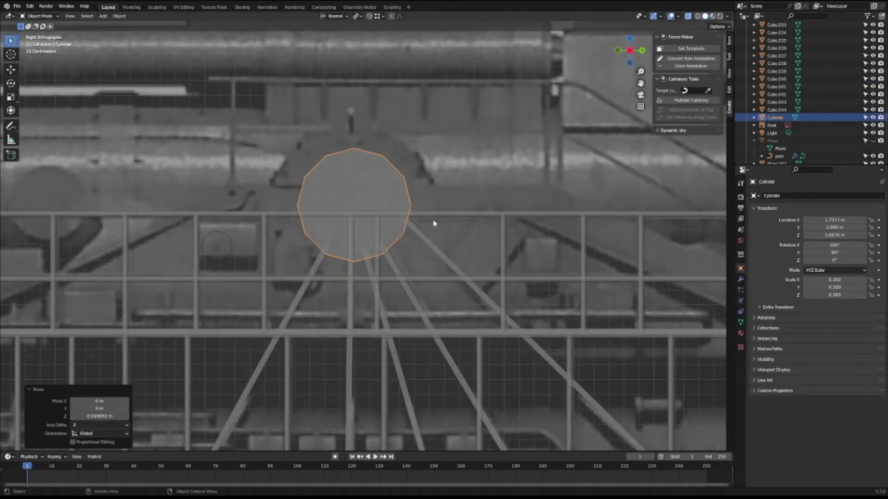
- Confirm the cylinder's vertical position, then check it in the right and front orthographic views
key(KP_Decimal)
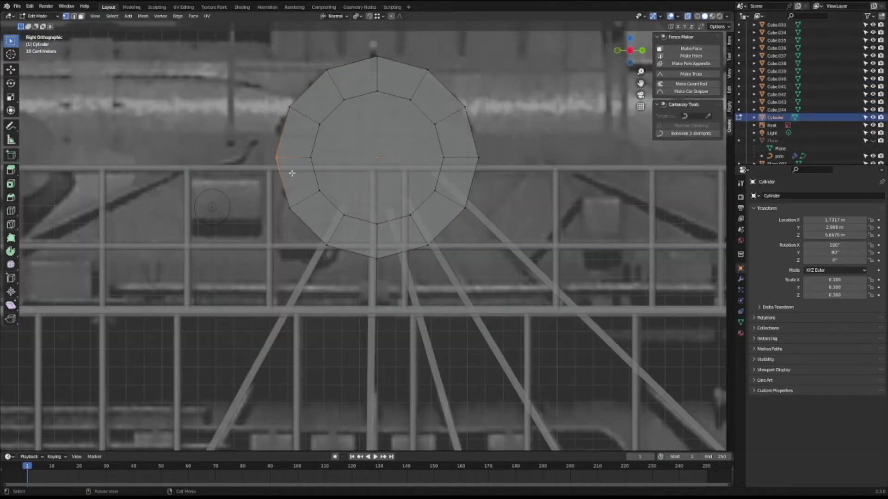
scroll(463, 148, down, 5)
shift+middle_drag(351, 132, 494, 180)
scroll(495, 180, up, 2)
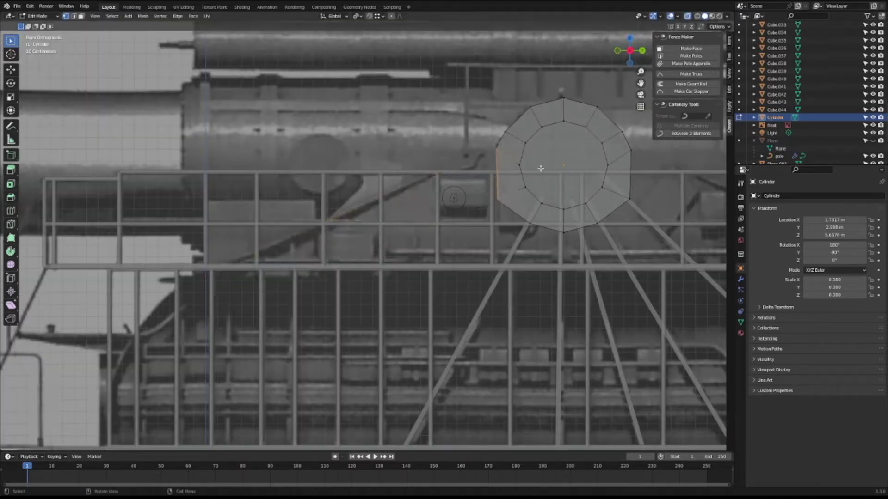
click(503, 166)
scroll(504, 166, down, 4)
middle_drag(414, 196, 414, 195)
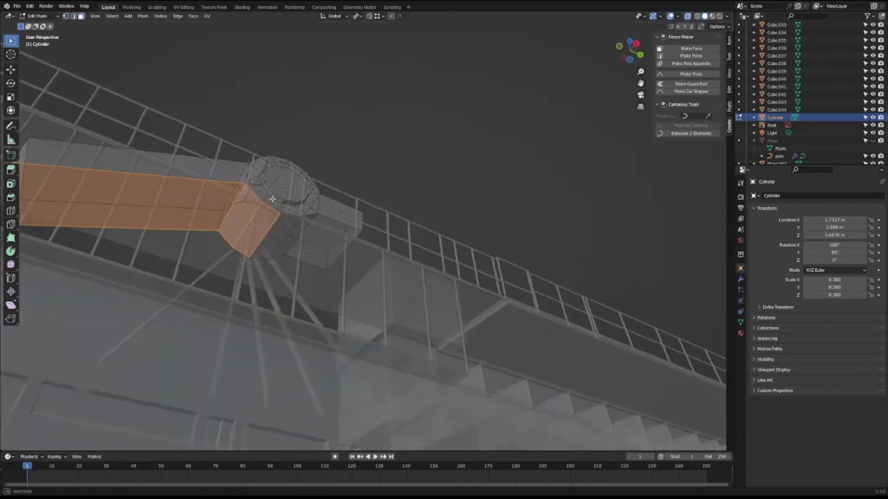
key(KP_3)
key(KP_1)
scroll(620, 165, up, 3)
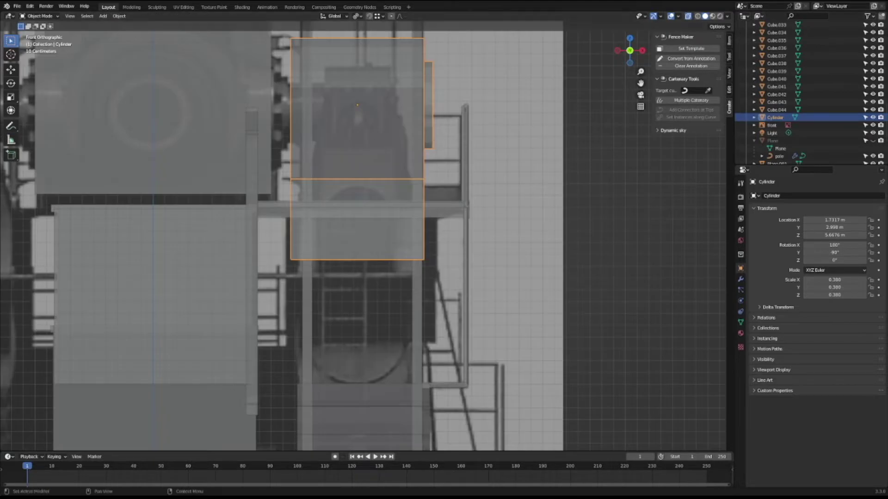
- Start moving the selected cylinder from the Right Orthographic view
key(KP_3)
key(g)
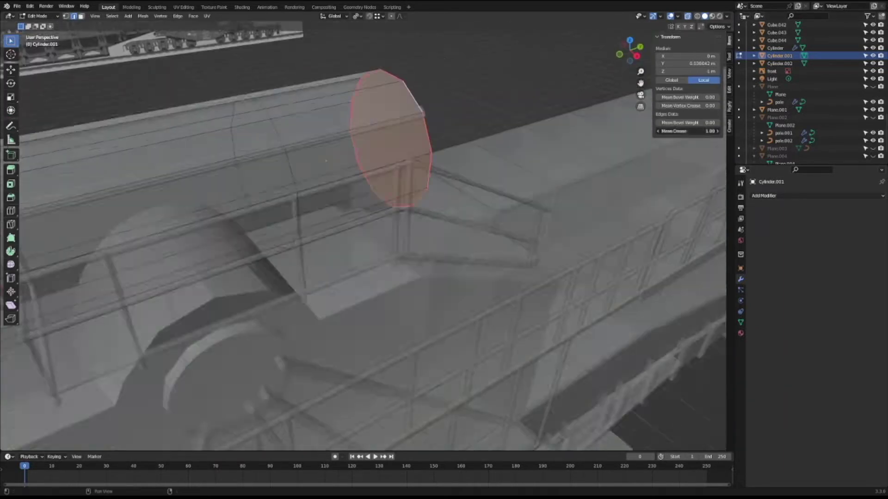
- Select an edge loop on the cylinder and bring up the Add menu
alt+click(289, 137)
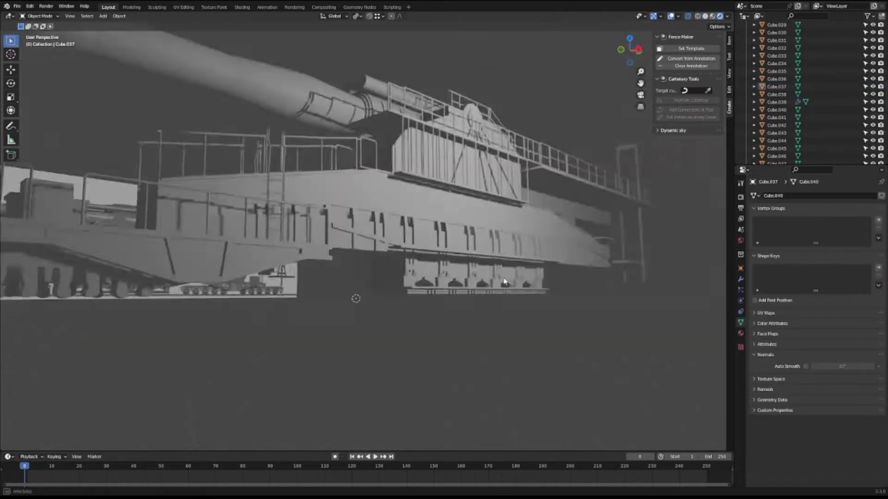
click(103, 16)
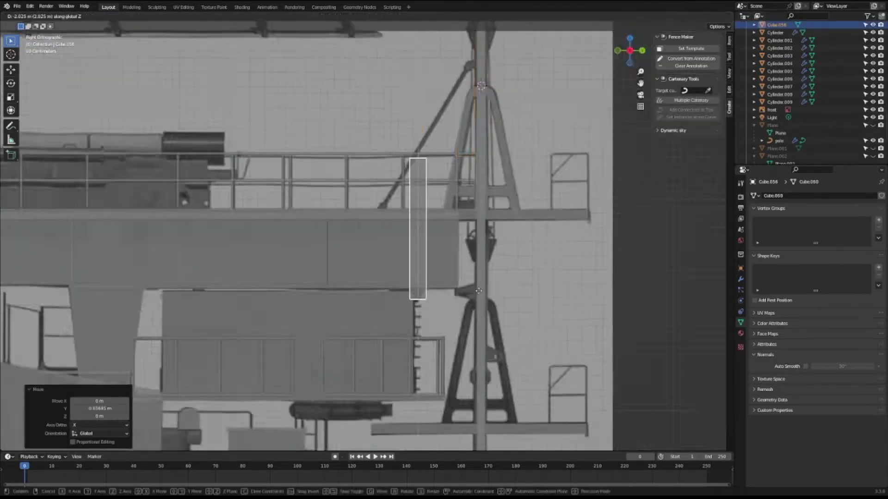
- Confirm the ladder's 1.172 m rise and enter Edit Mode on its mesh
click(479, 290)
key(Tab)
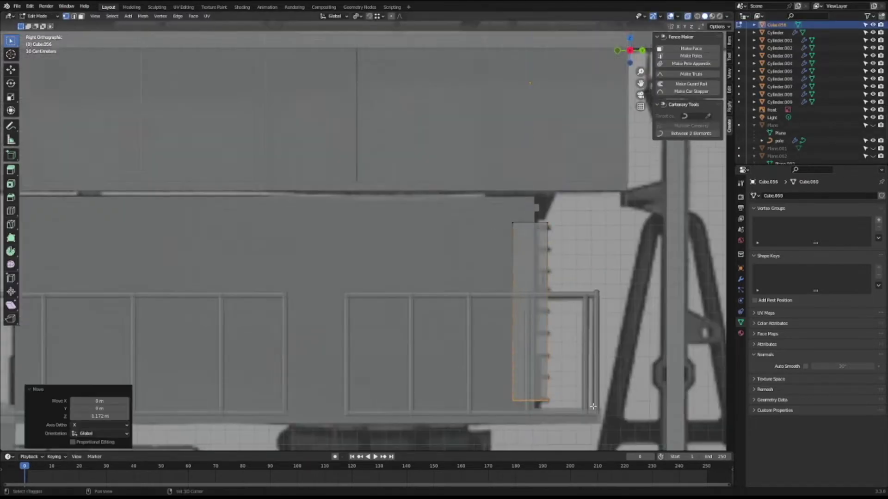
- View the ladder in perspective and convert its rung outlines into poles with Make Pole
mouse_move(478, 290)
middle_down()
mouse_move(593, 204)
mouse_move(668, 251)
mouse_move(479, 197)
middle_up()
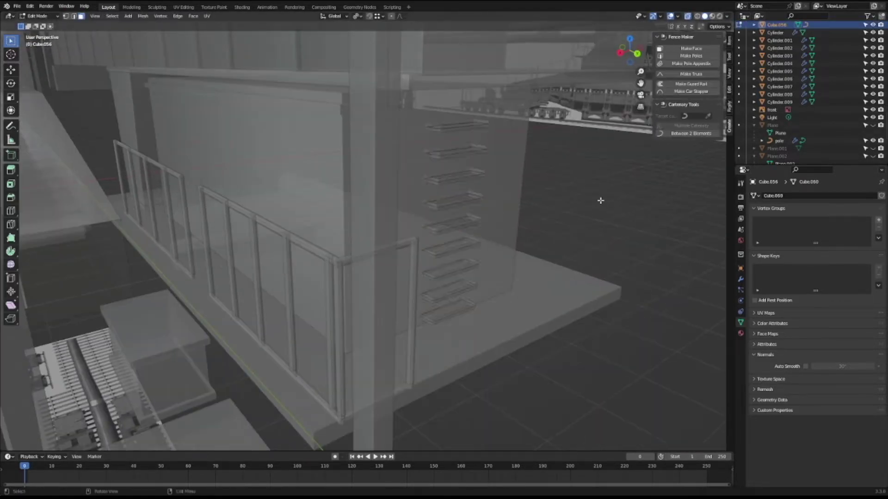
click(698, 58)
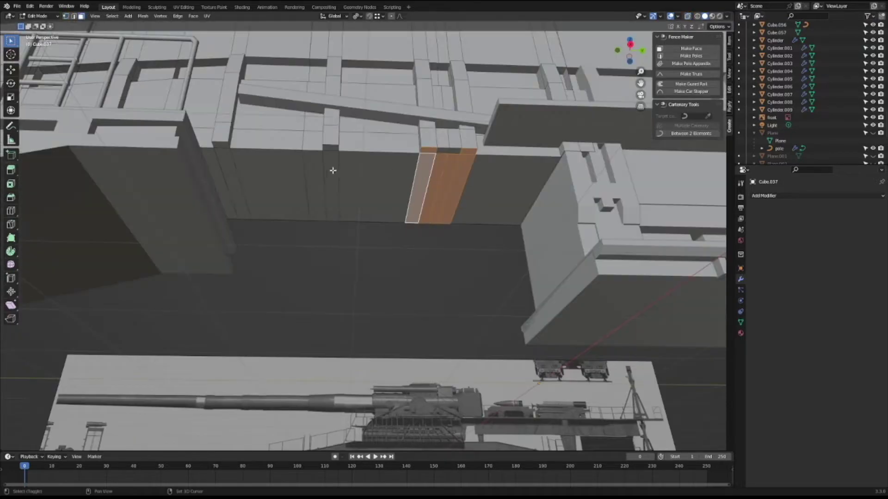
- Move Plane.010's outline edges straight up along Z, seen from a low side view
key(KP_3)
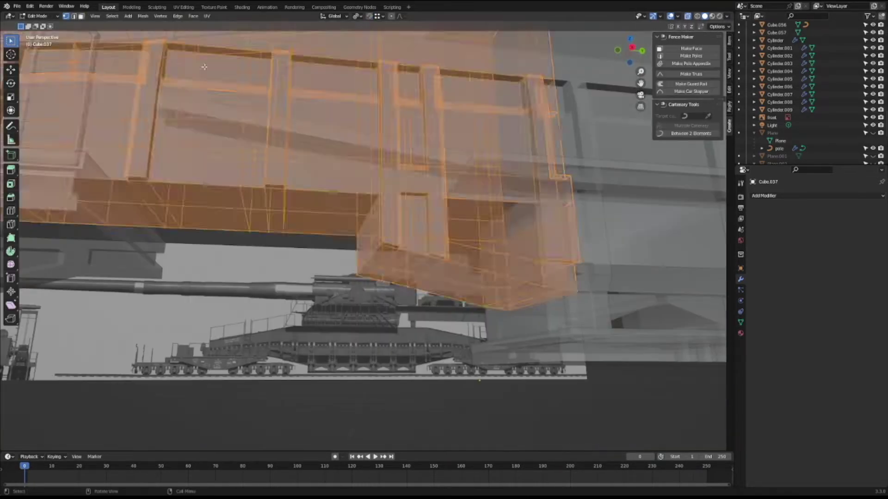
middle_drag(204, 67, 441, 210)
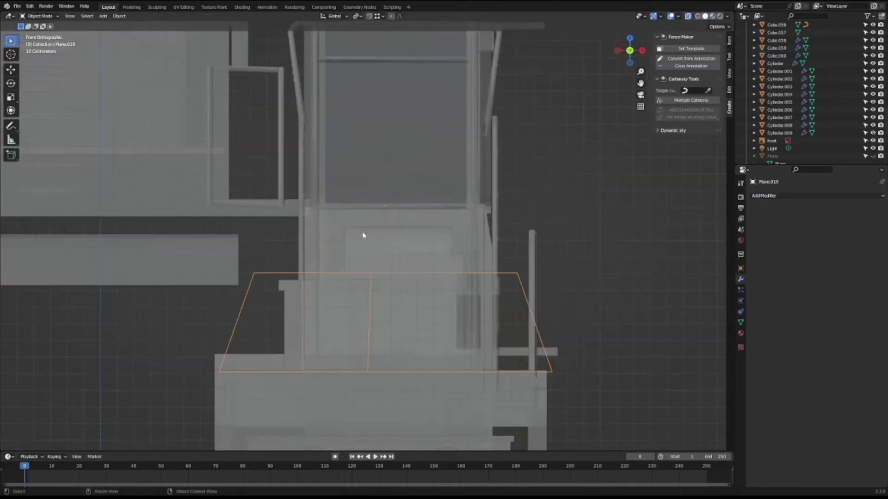
key(g)
key(z)
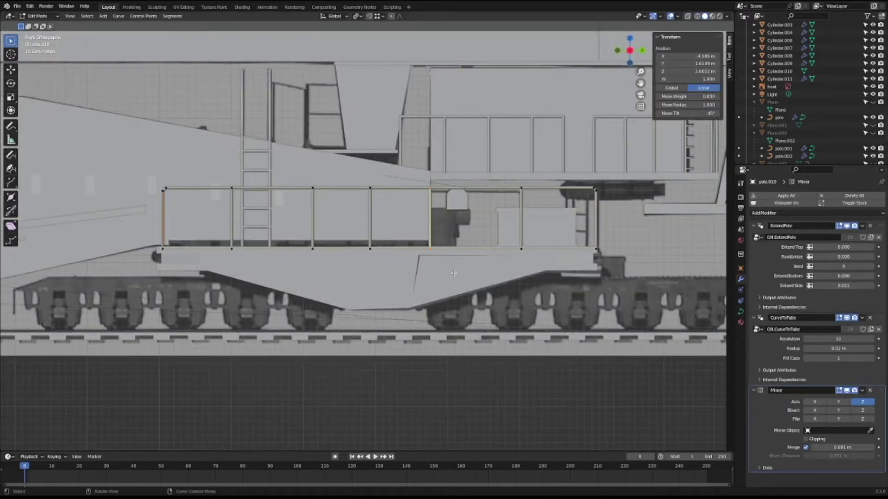
- Finish editing the pole.019 railing curve and view it from the front
key(Tab)
key(KP_1)
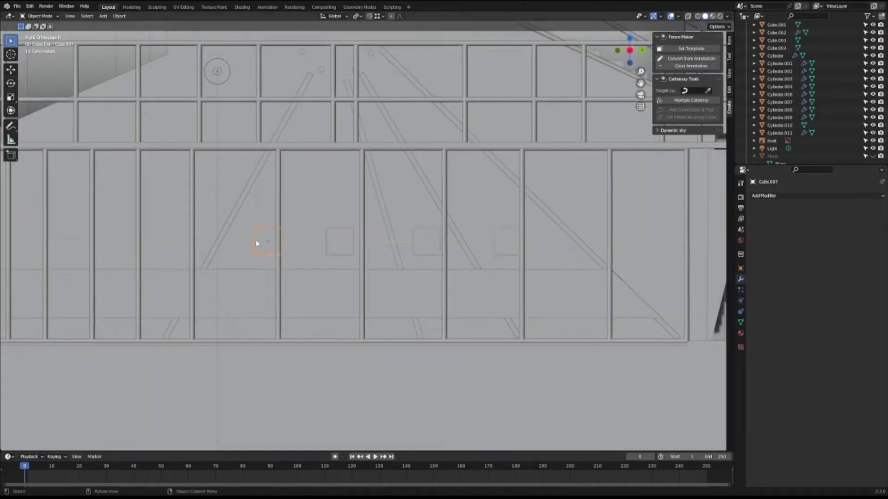
- Orbit the view around the small box Cube.007
middle_drag(256, 243, 300, 265)
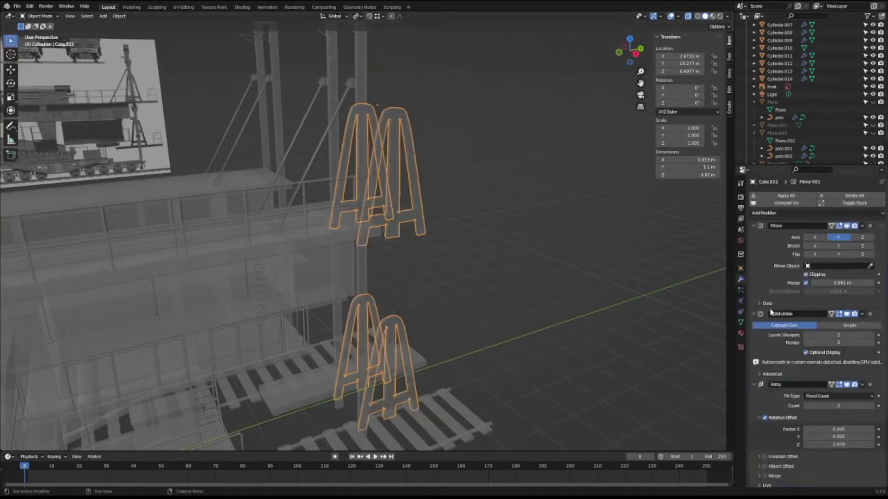
- Orbit to see the A-frame array from another angle
middle_drag(540, 207, 486, 191)
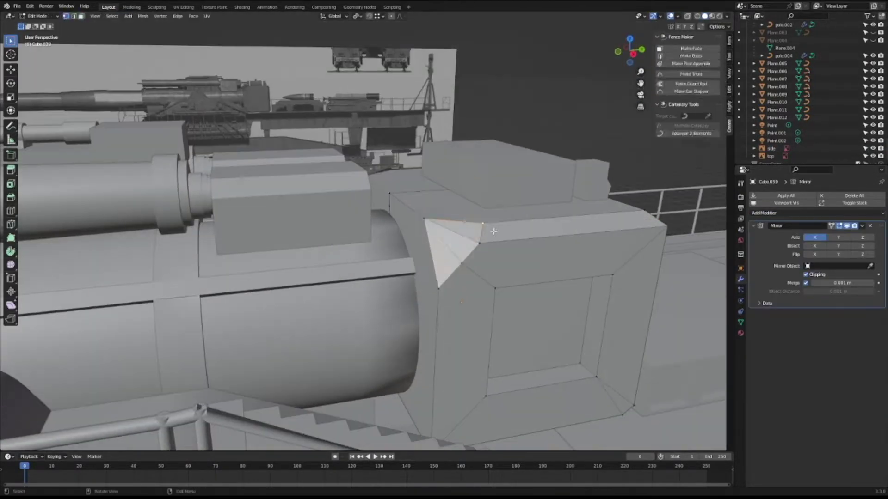
- View the gun model side-on in right orthographic view
key(KP_3)
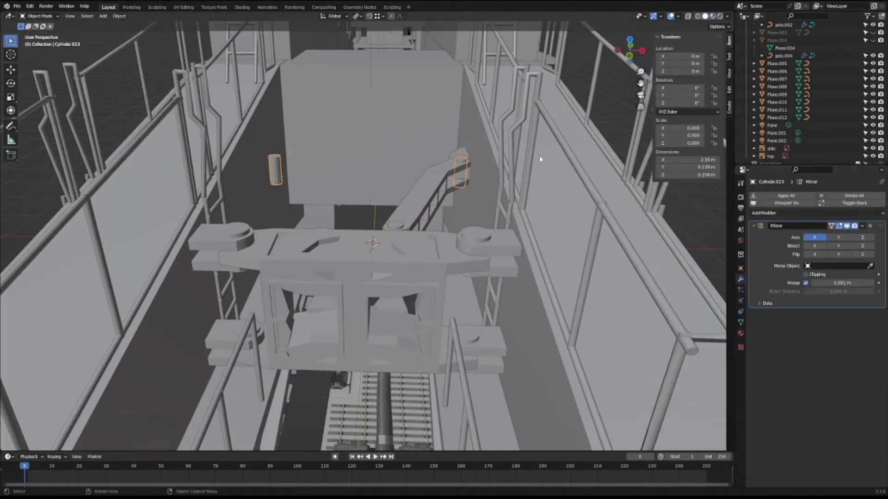
- Open the Add Modifier list for Cylinder.022
click(786, 195)
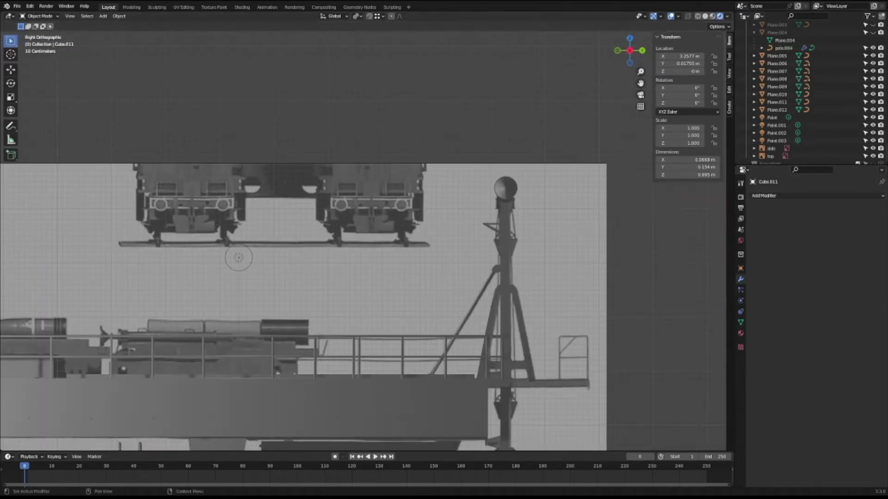
- Check the duplicated side beam from front and top views
key(KP_1)
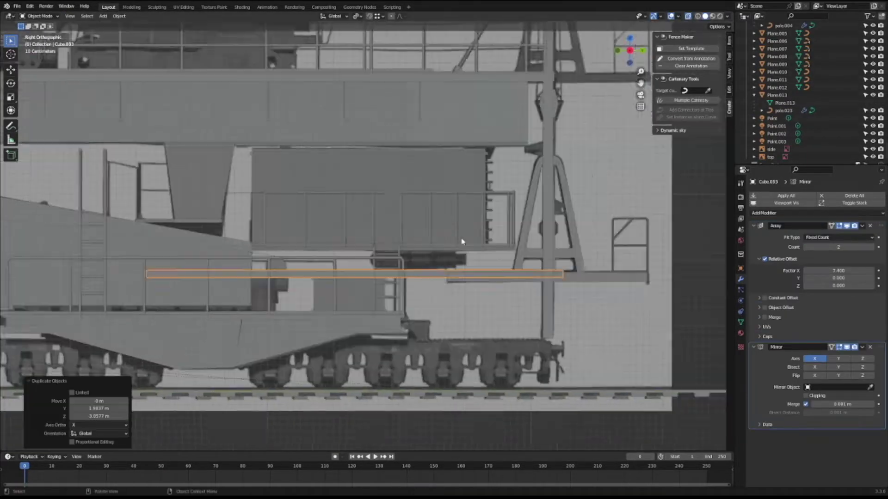
key(KP_7)
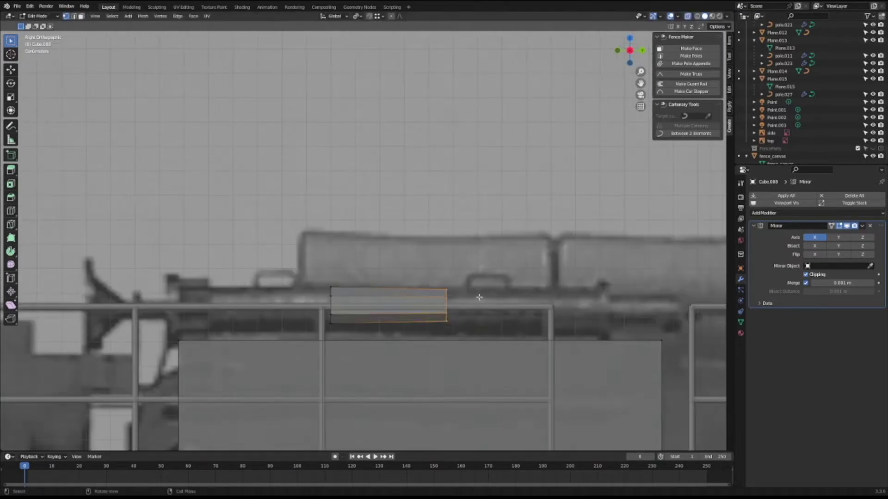
- Extrude the small box along Y and confirm the new section
key(e)
click(501, 326)
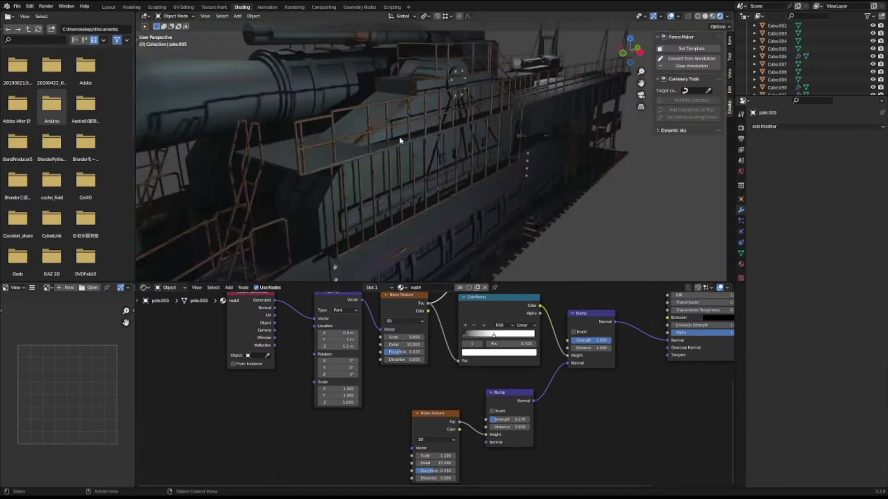
- Create a new Dynamic sky world for the scene
click(678, 142)
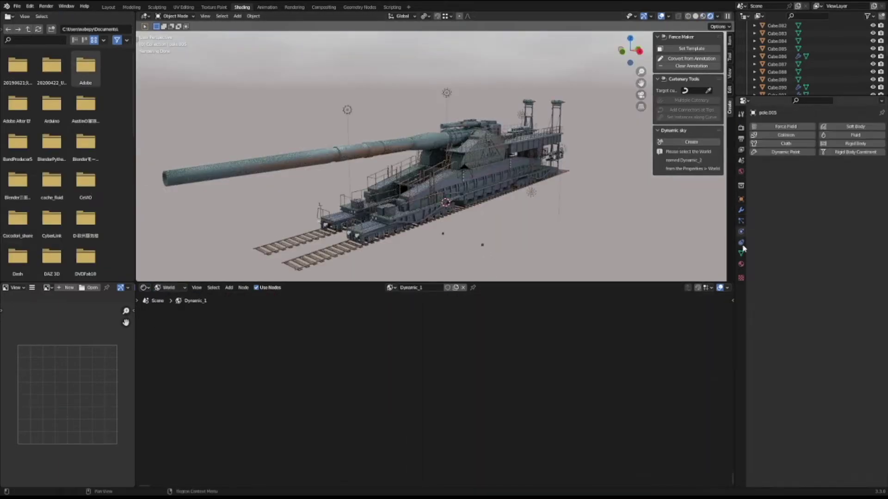
- Assign Dynamic_1 as the scene's world, then select a gun carriage part
click(391, 287)
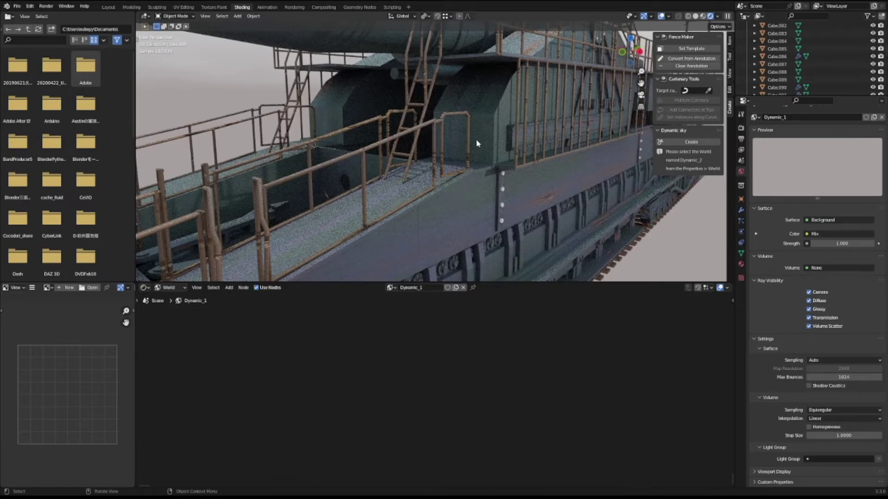
click(502, 189)
click(496, 347)
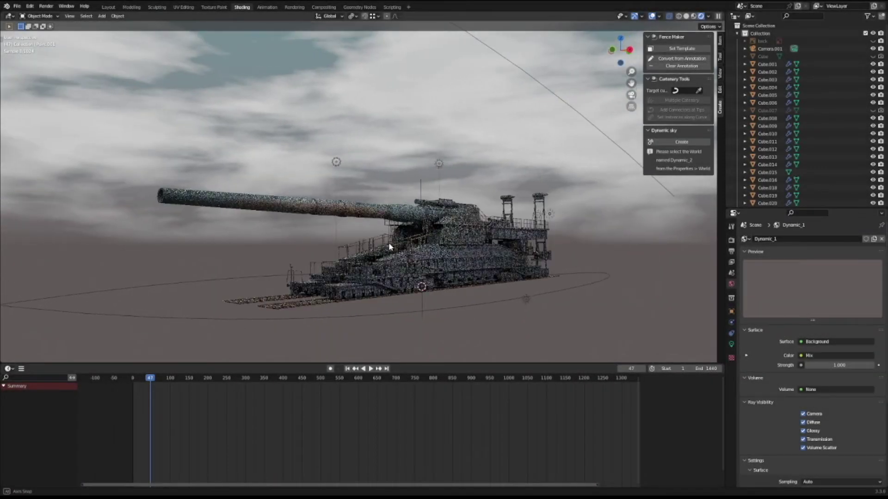
middle_drag(407, 246, 453, 244)
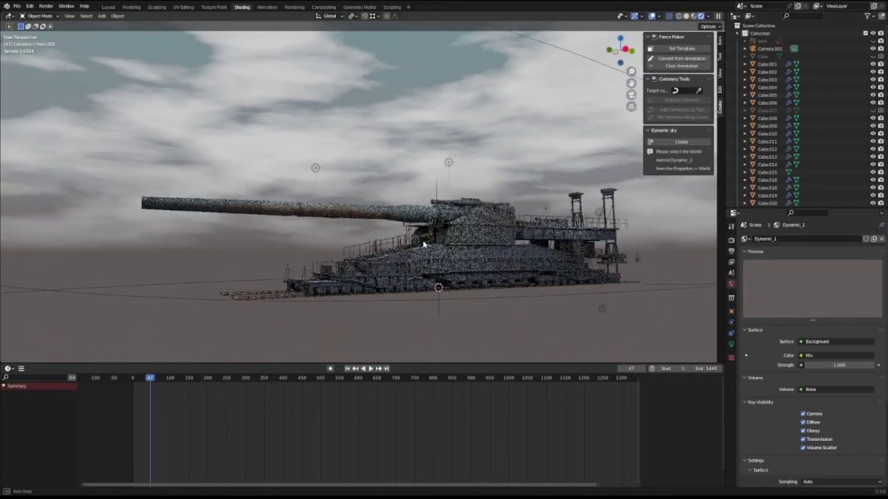
middle_drag(450, 241, 489, 246)
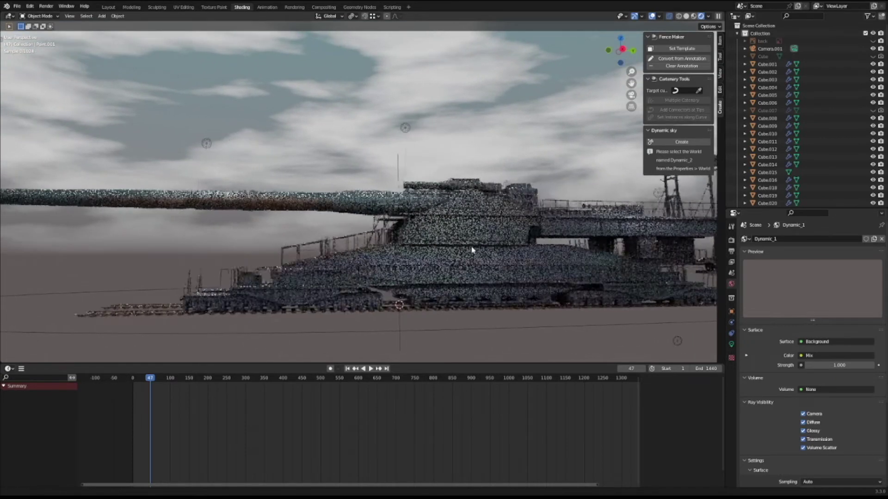
middle_drag(517, 253, 468, 251)
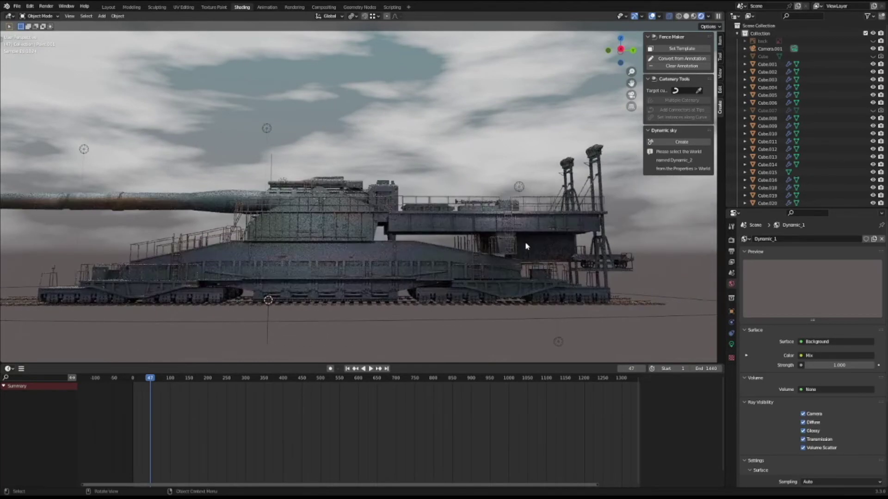
middle_drag(577, 242, 590, 241)
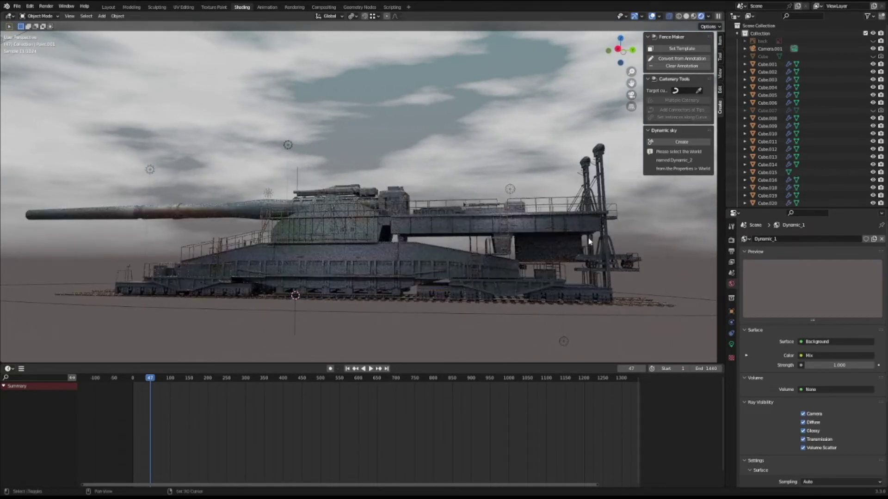
middle_drag(532, 250, 512, 253)
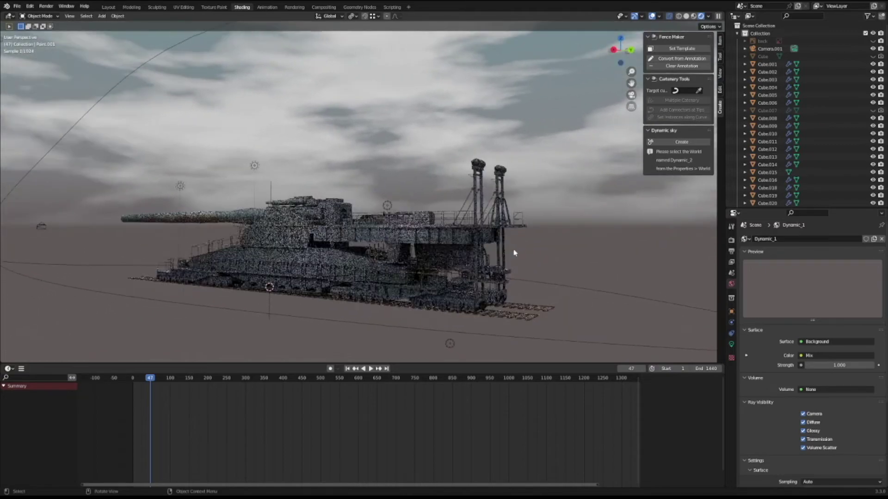
mouse_move(504, 262)
middle_down()
mouse_move(486, 261)
mouse_move(525, 259)
mouse_move(513, 262)
middle_up()
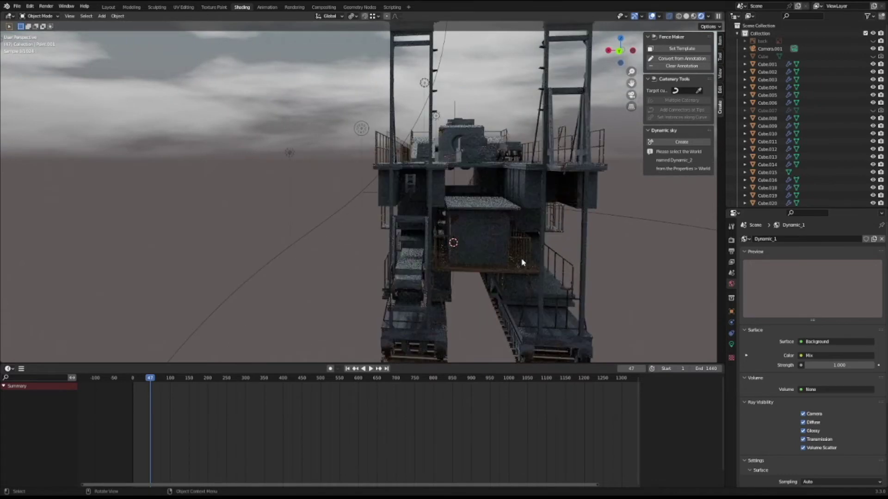
mouse_move(532, 247)
middle_down()
mouse_move(594, 236)
mouse_move(436, 235)
middle_up()
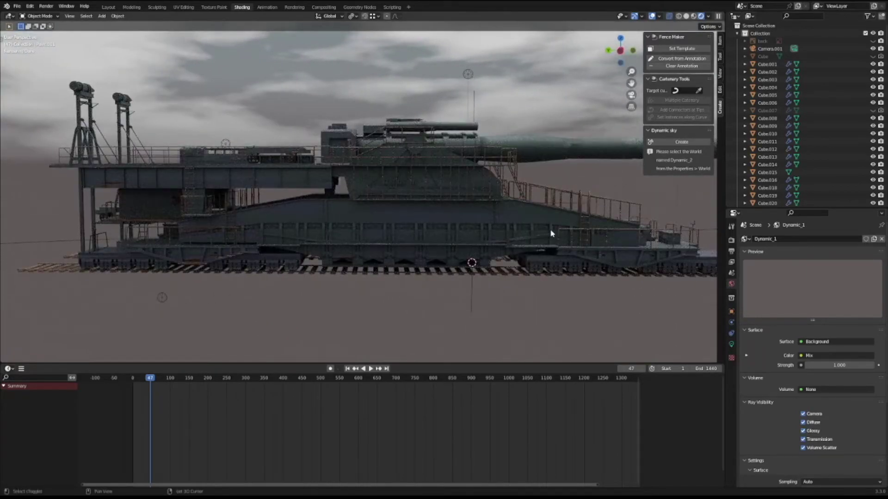
shift+middle_drag(551, 234, 430, 235)
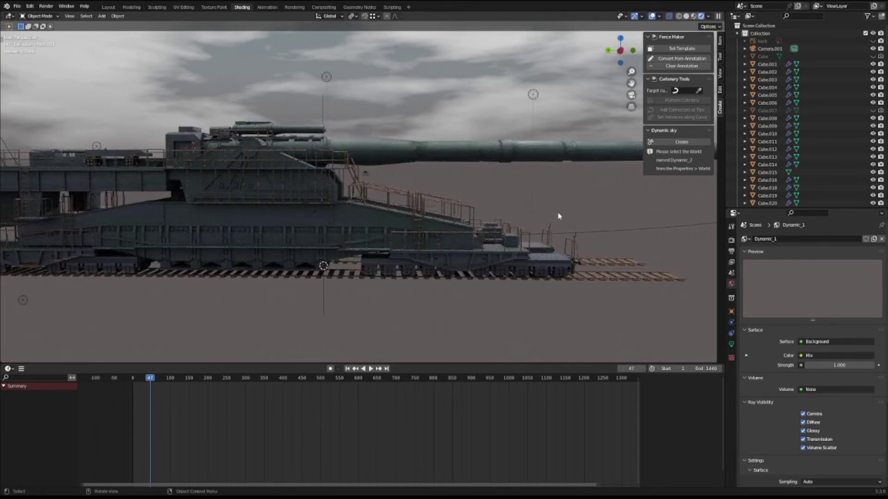
middle_drag(498, 208, 508, 204)
mouse_move(494, 239)
middle_down()
mouse_move(463, 231)
mouse_move(518, 222)
mouse_move(542, 185)
mouse_move(507, 228)
mouse_move(506, 218)
mouse_move(513, 231)
mouse_move(440, 208)
mouse_move(321, 227)
mouse_move(447, 220)
mouse_move(443, 228)
mouse_move(441, 199)
middle_up()
mouse_move(446, 237)
shift+middle_down()
mouse_move(456, 182)
mouse_move(358, 193)
shift+middle_up()
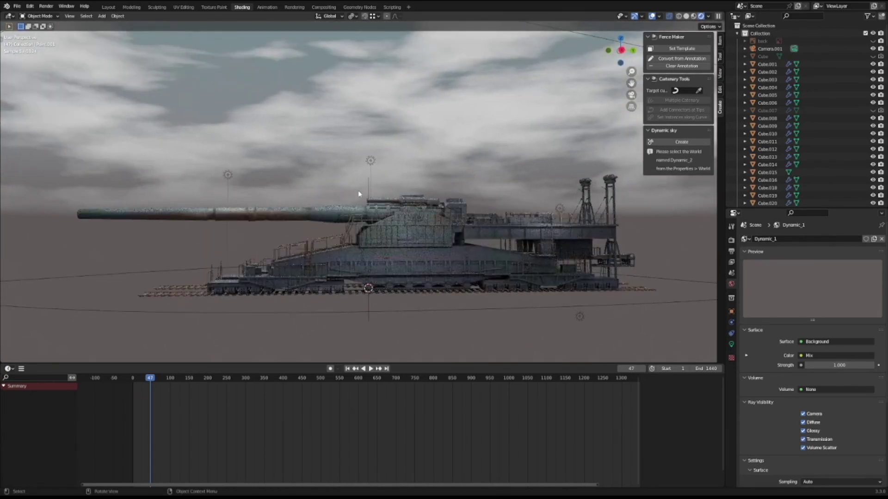